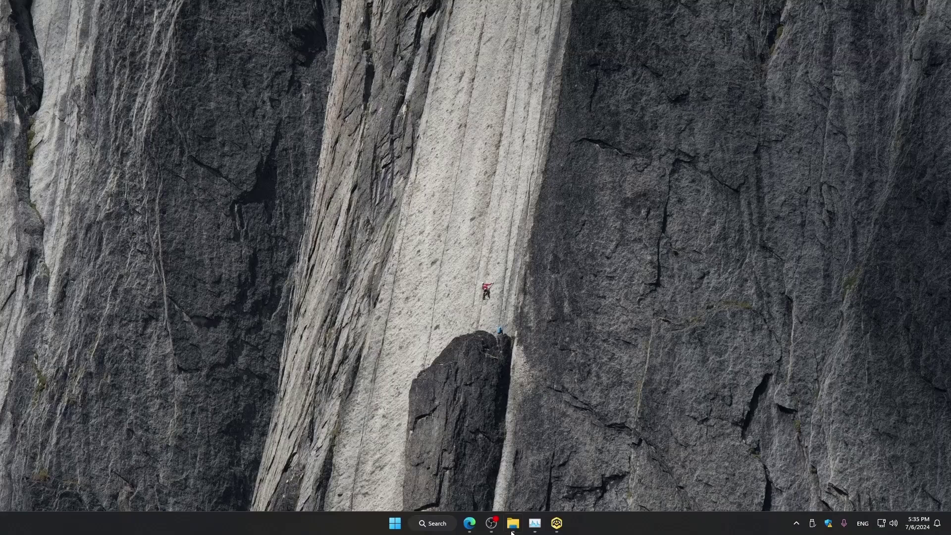
Open the Mouse test in MelGeek Hive, run a report-rate test while moving the mouse, and end it for the rate report
click(557, 523)
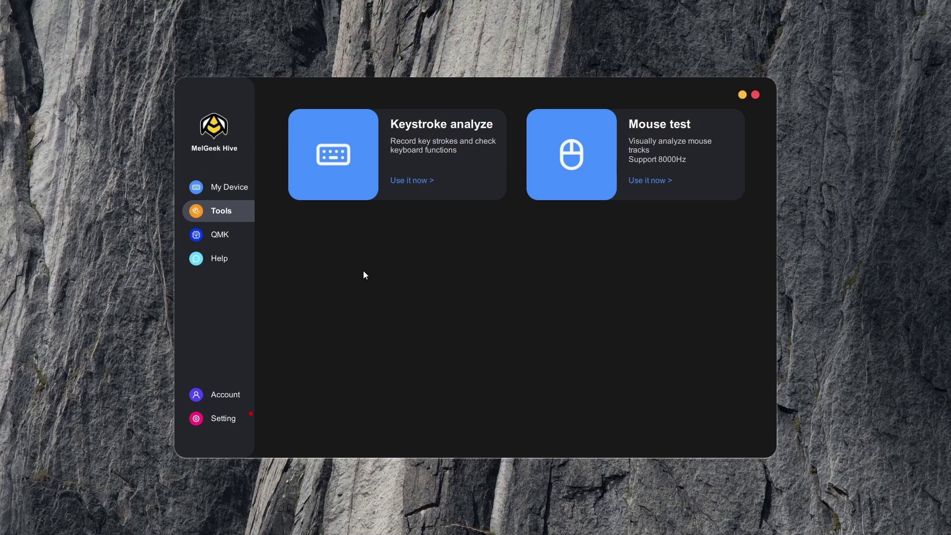
click(659, 188)
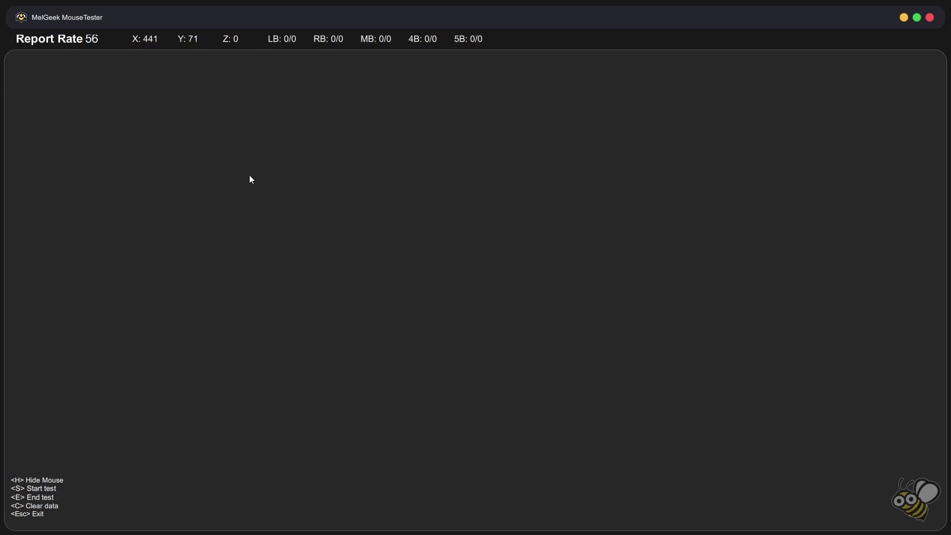
click(340, 231)
key(s)
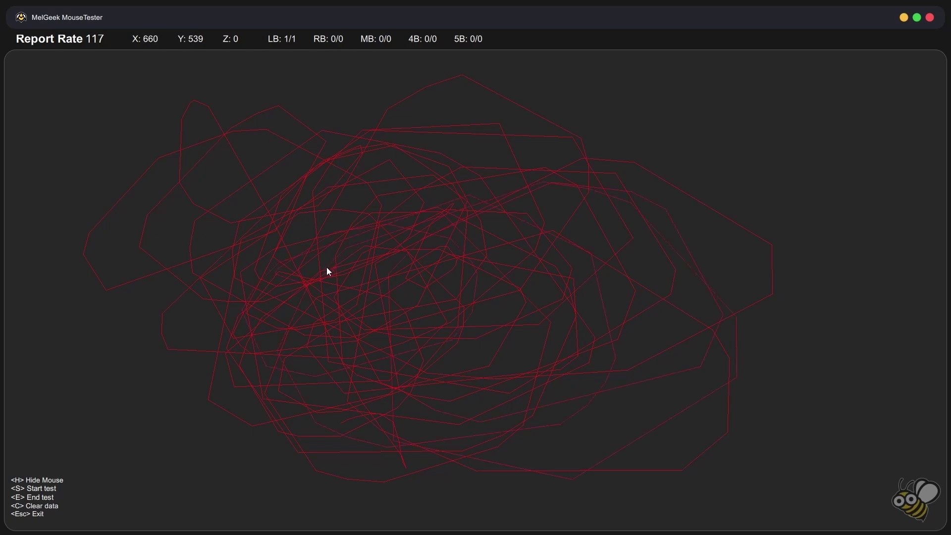
key(e)
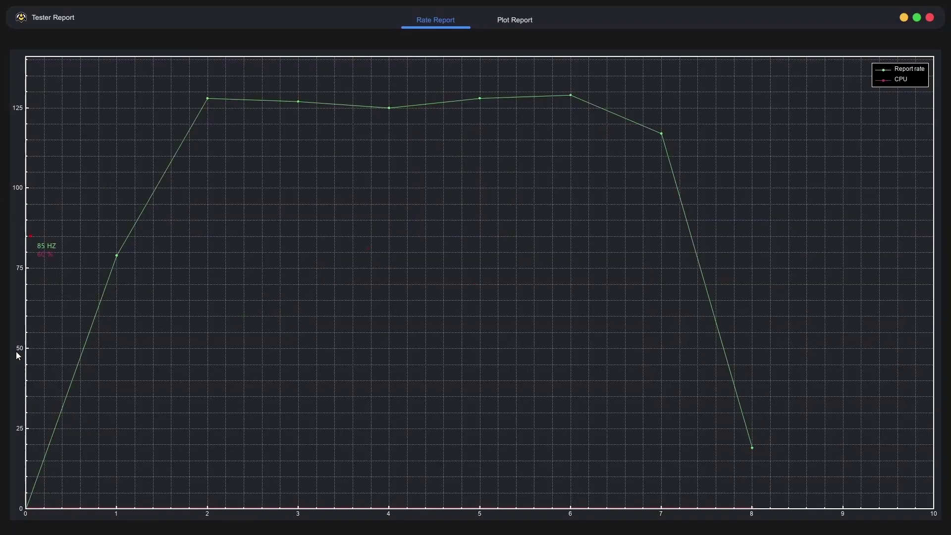
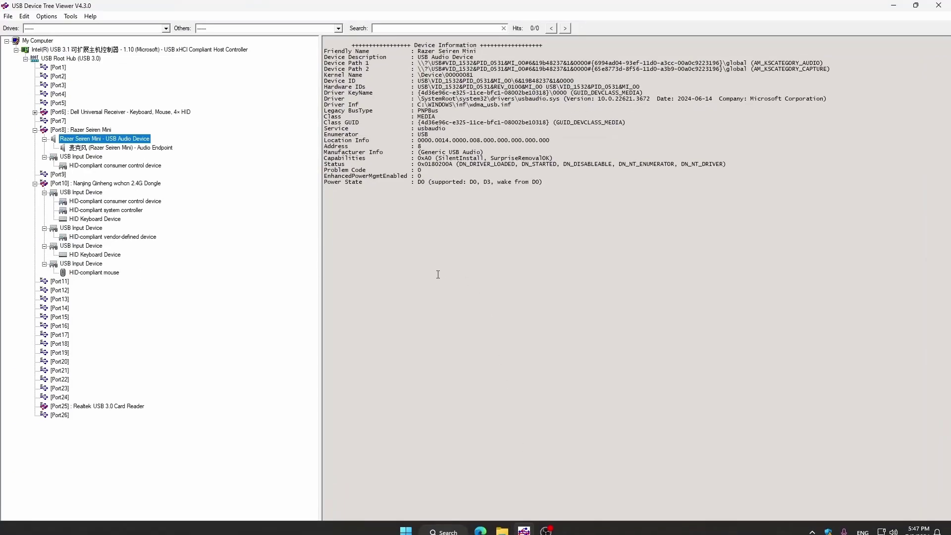
In USB Device Tree Viewer, examine the 2.4G Dongle on Port10 and its USB input, keyboard and mouse devices
click(83, 184)
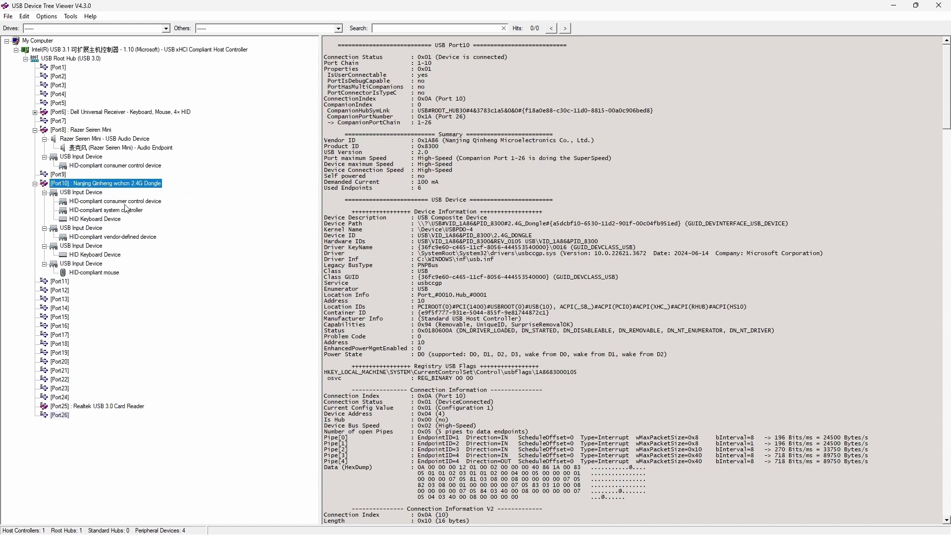
click(95, 195)
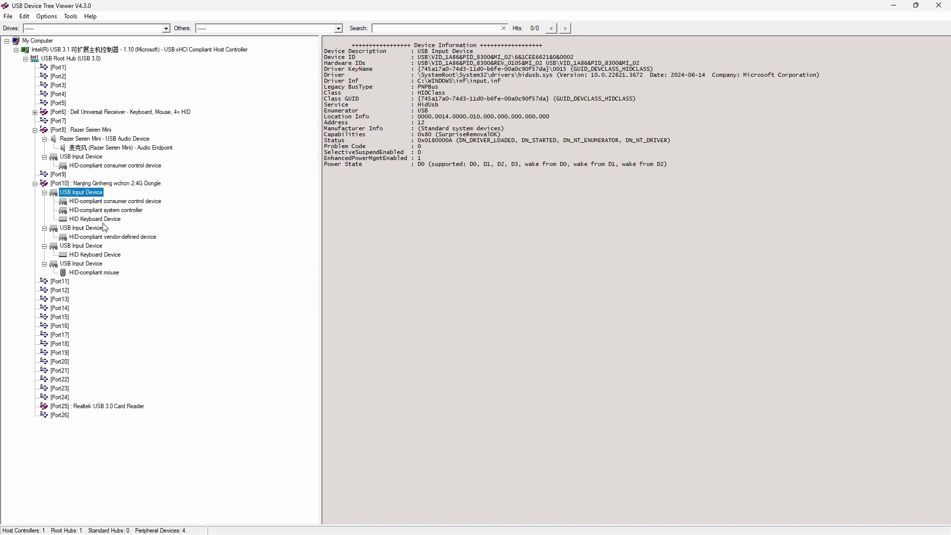
key(Down)
key(Down)
key(Down)
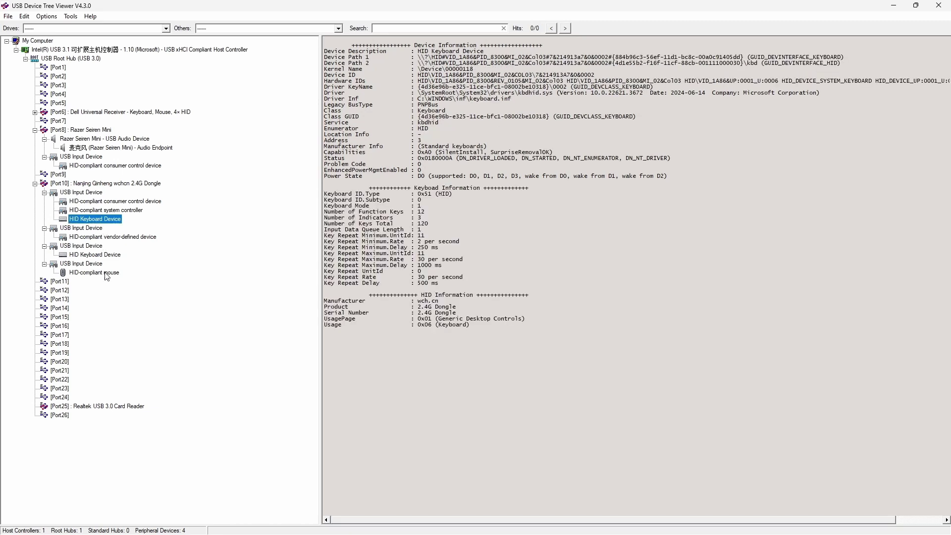
click(106, 276)
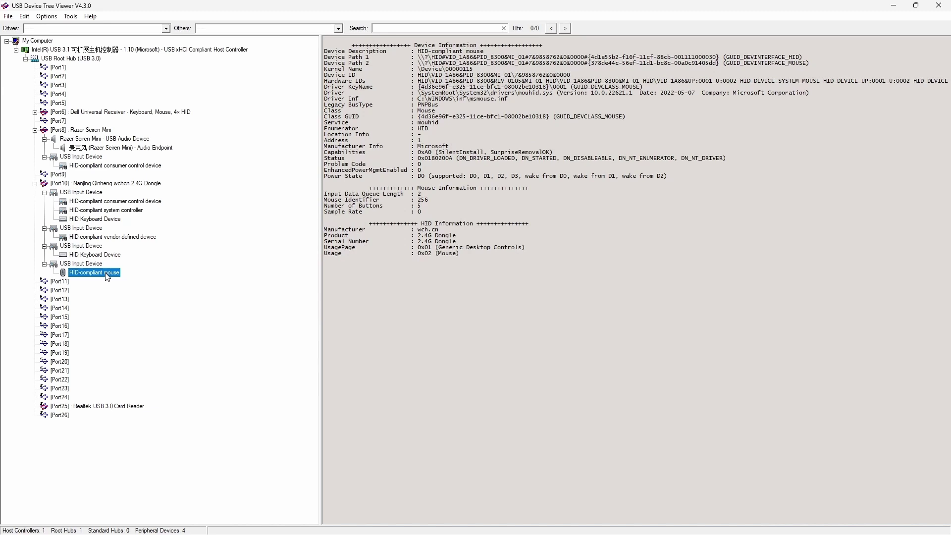
click(34, 183)
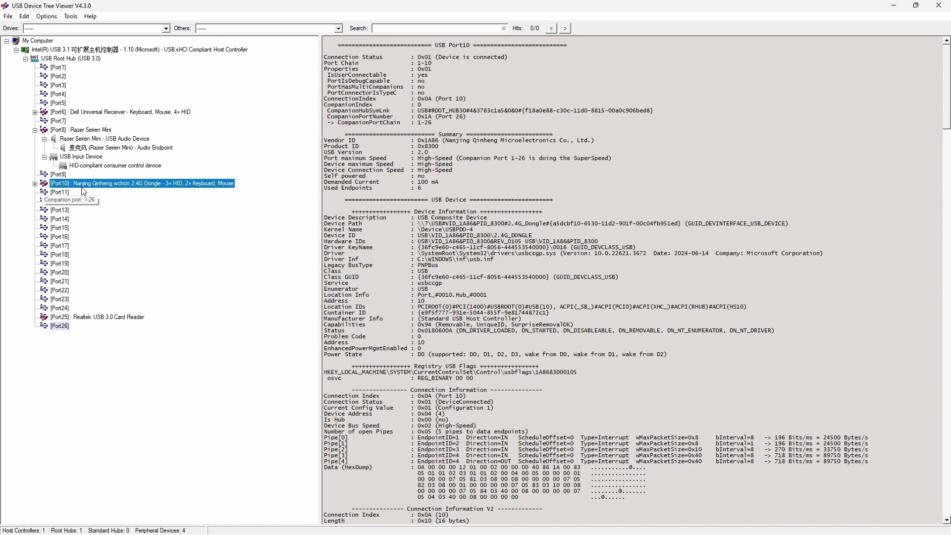
click(34, 184)
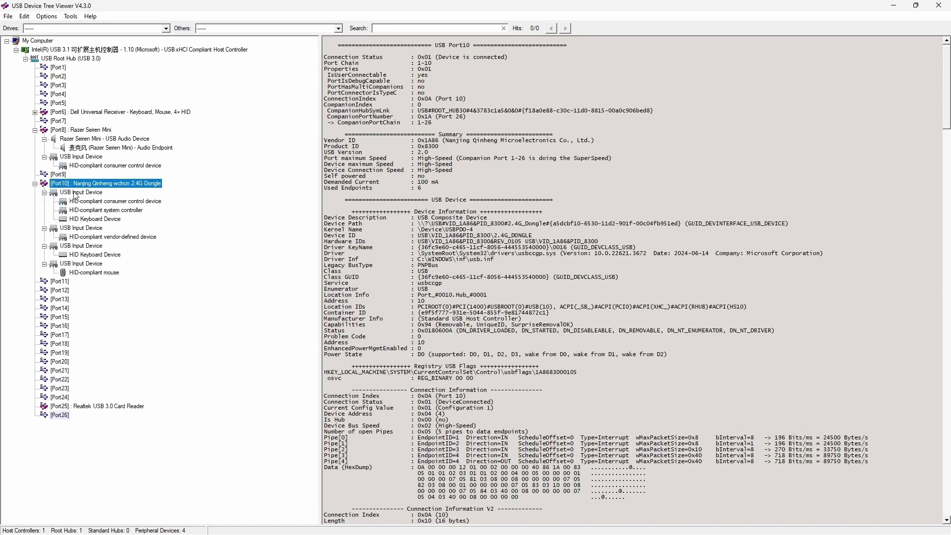
click(77, 193)
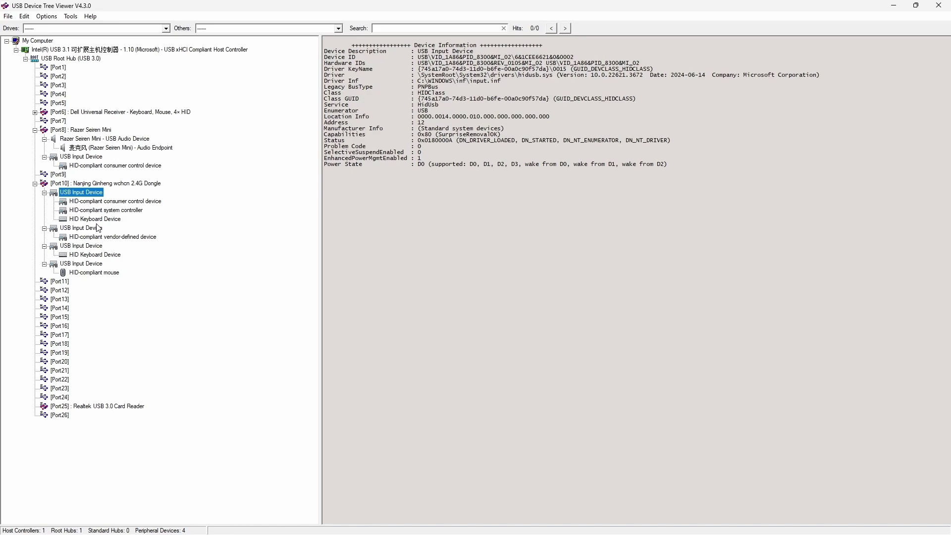
Compare the device maximum and connection speeds of the 2.4G Dongle on Port10 and the Dell Universal Receiver on Port6
click(95, 184)
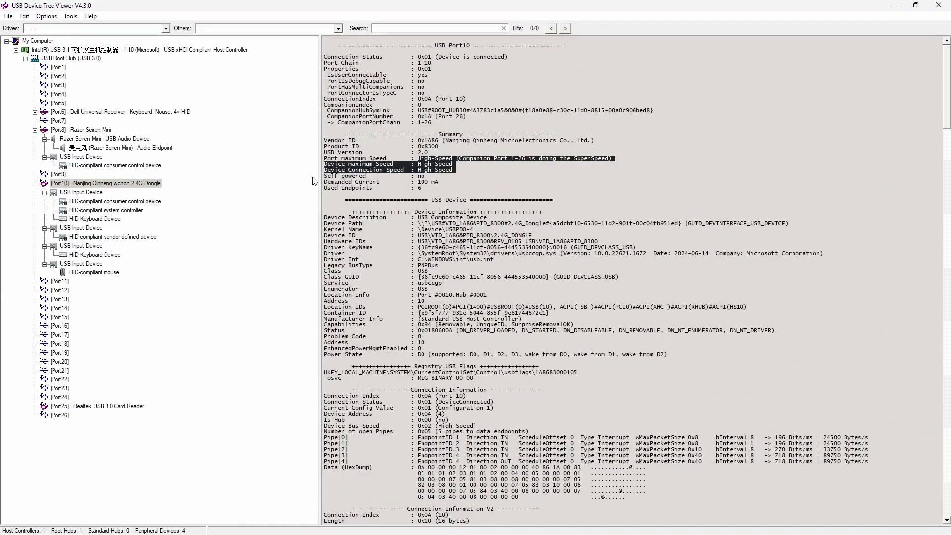
click(141, 114)
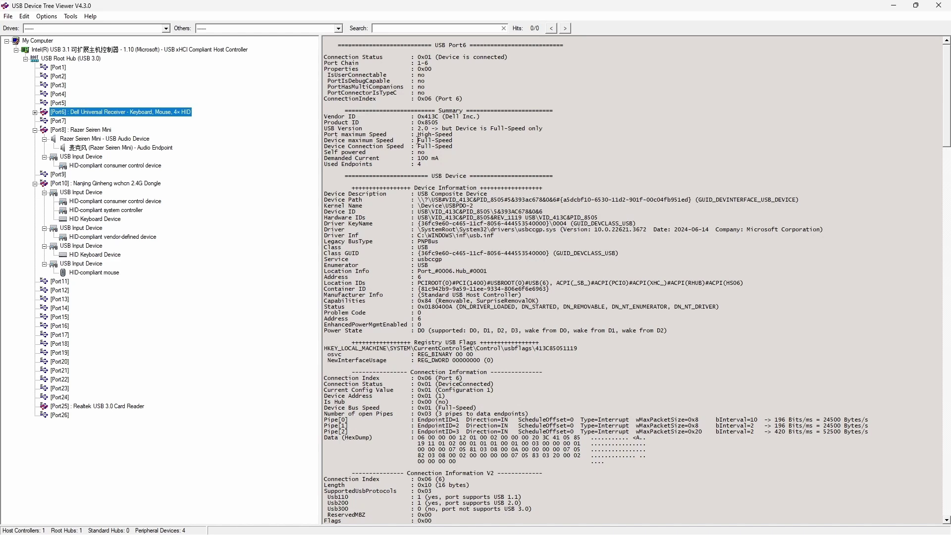
drag(417, 140, 469, 148)
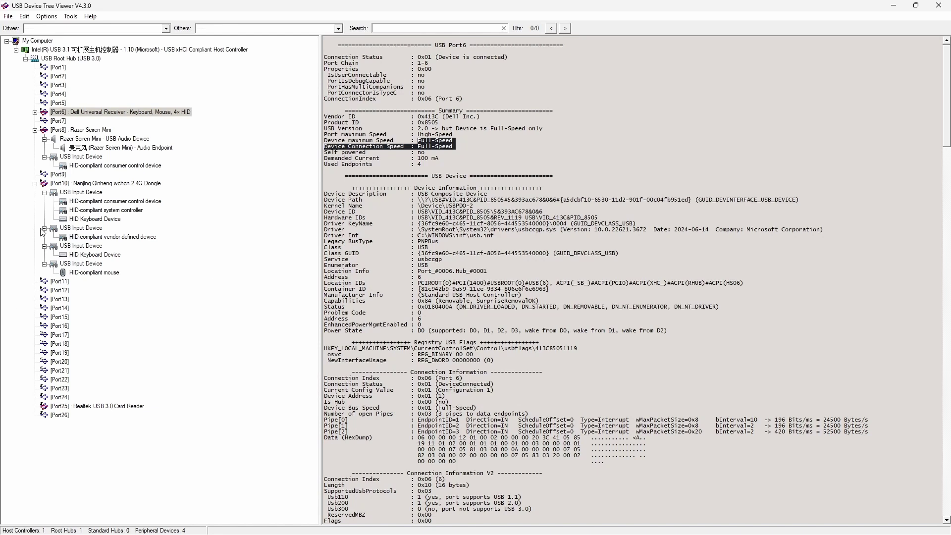
click(99, 184)
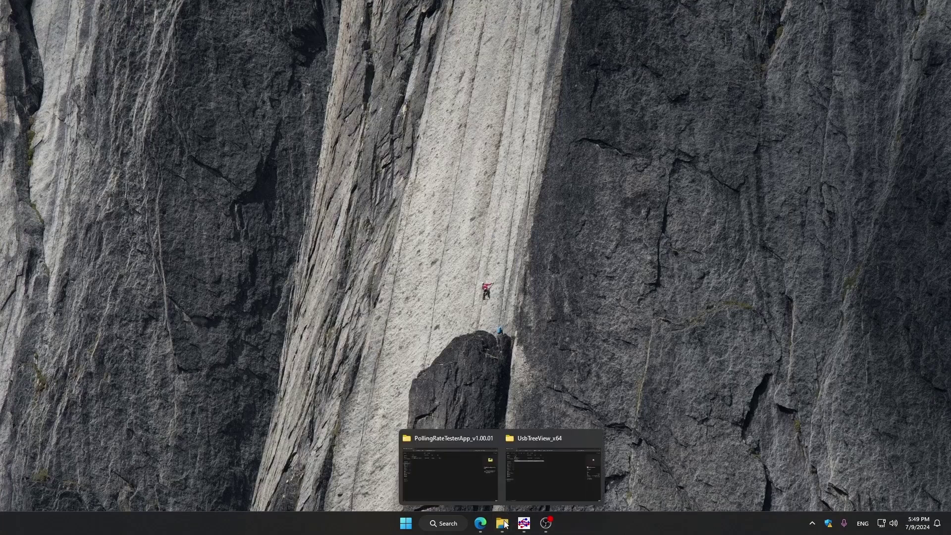
Launch PollingRateTesterApp_v1.00.01.exe from its folder and set the test device to Dell Universal Receiver(MI_01) with a graph scale of 125
click(457, 465)
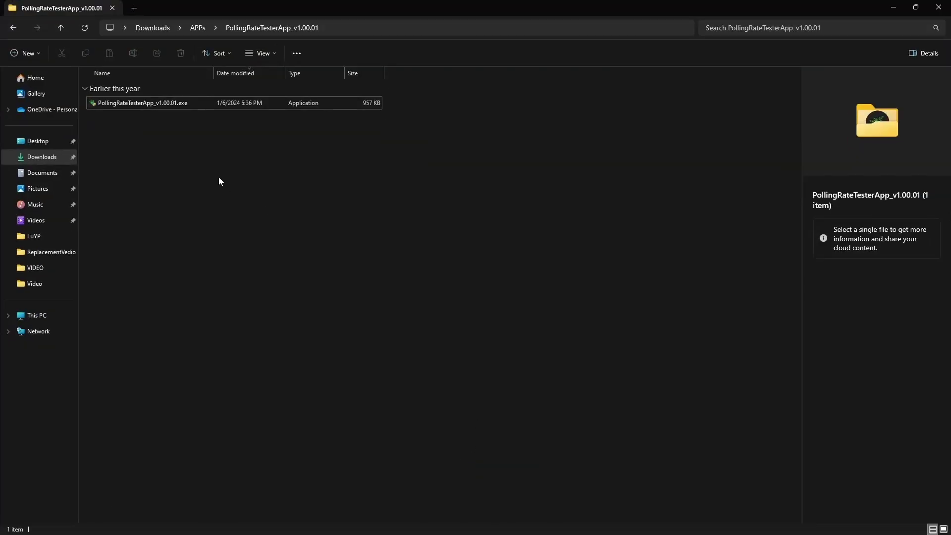
double_click(165, 106)
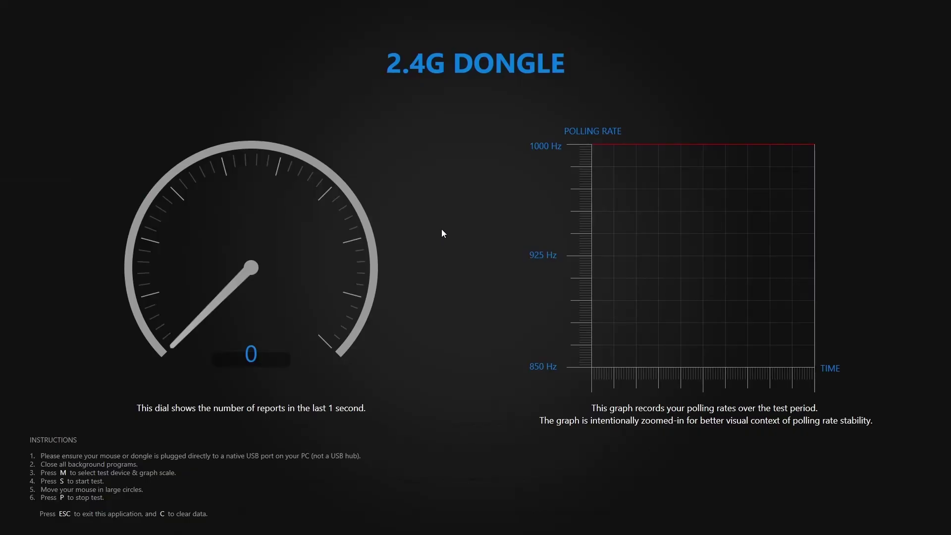
key(m)
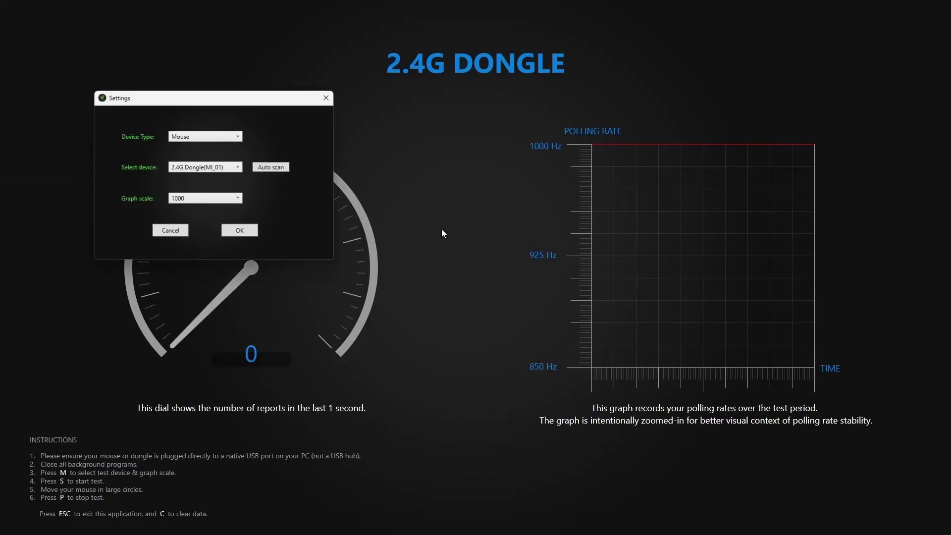
click(222, 168)
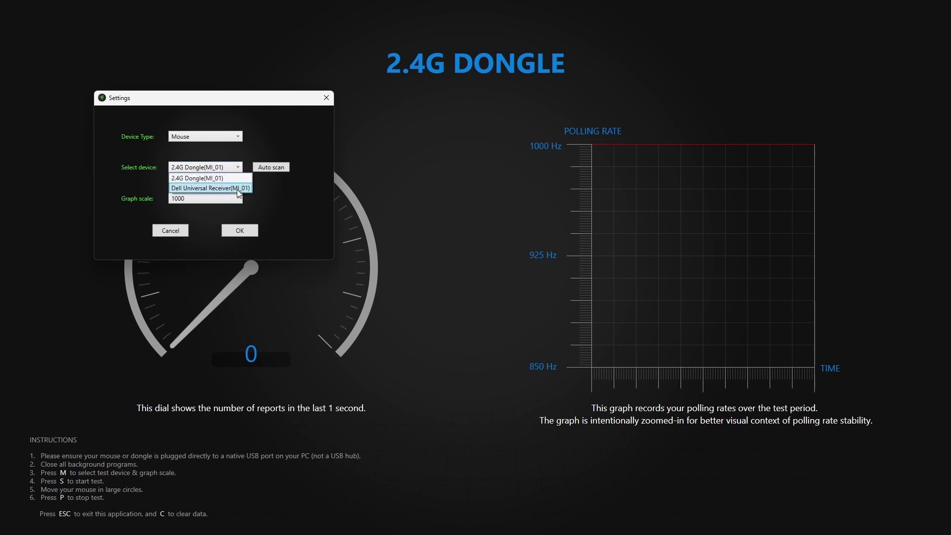
click(238, 190)
click(233, 199)
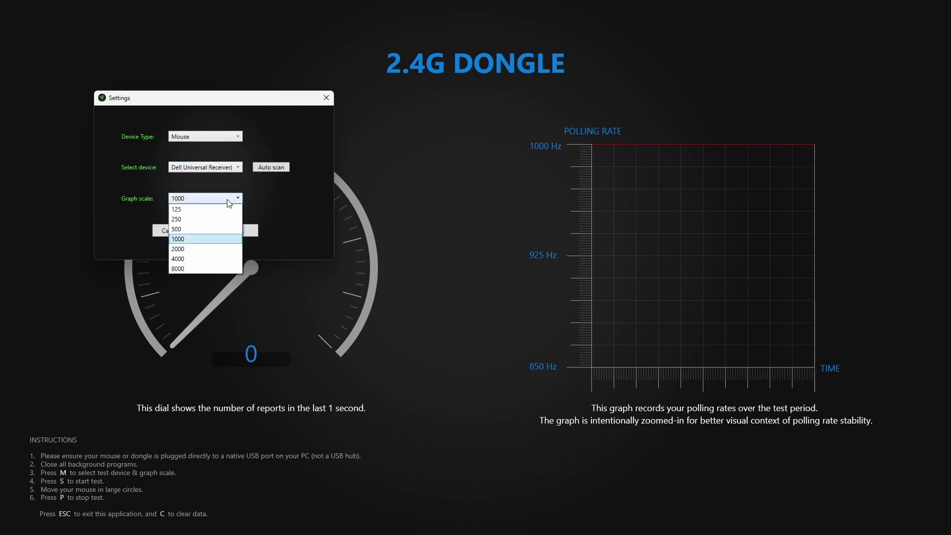
click(227, 210)
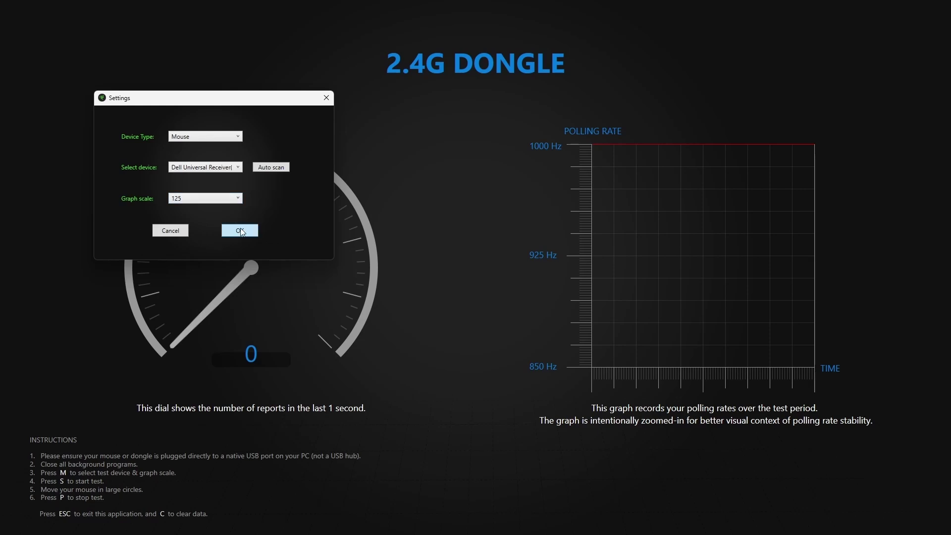
click(240, 230)
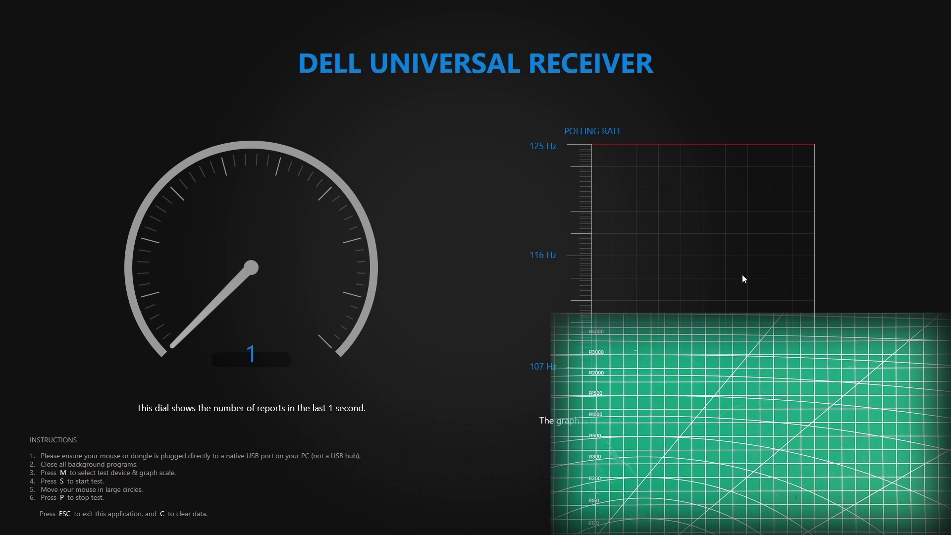
Change the polling-rate test device to 2.4G Dongle(MI_01) and set the graph scale to 8000
key(m)
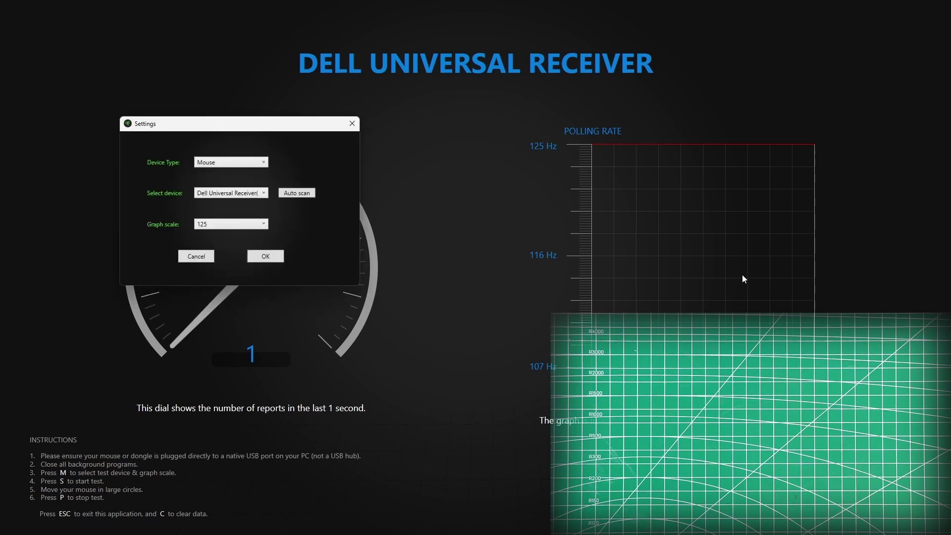
click(245, 195)
click(242, 209)
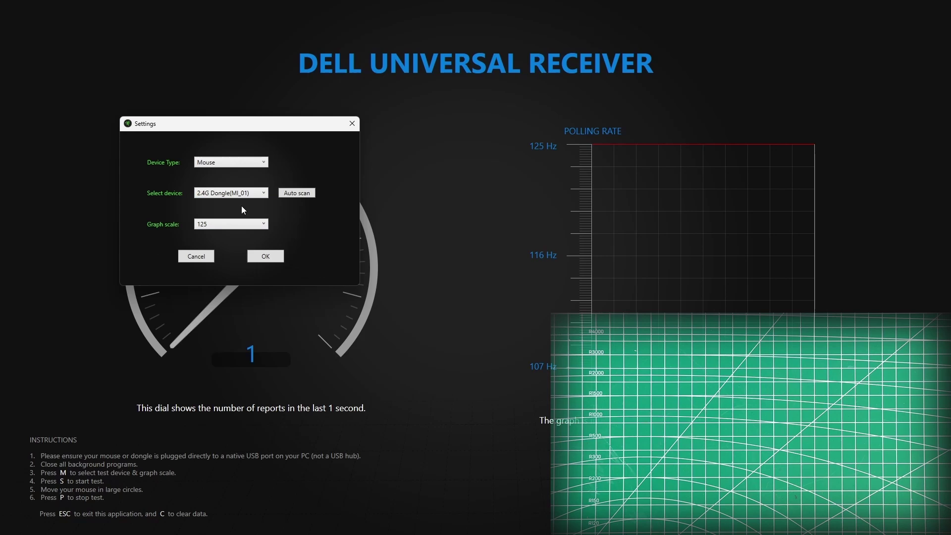
click(221, 230)
click(224, 293)
click(264, 257)
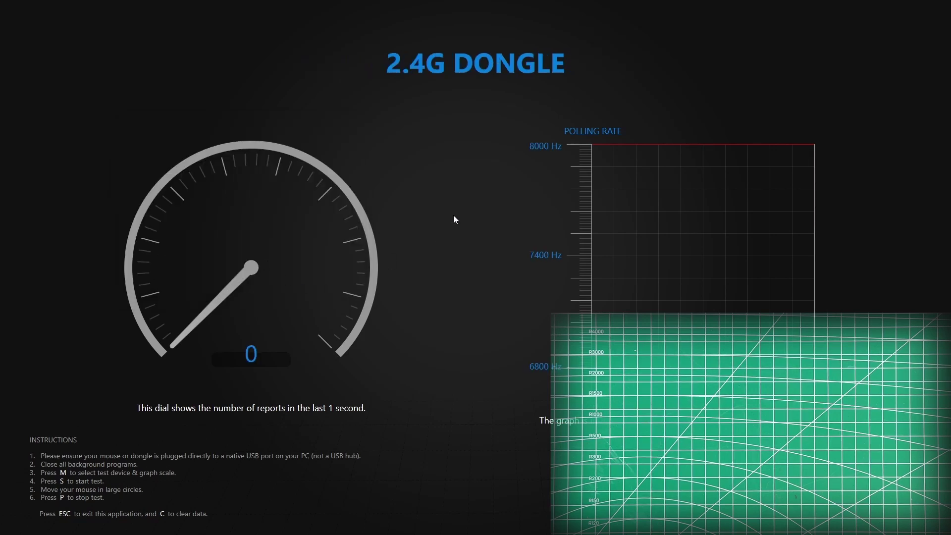